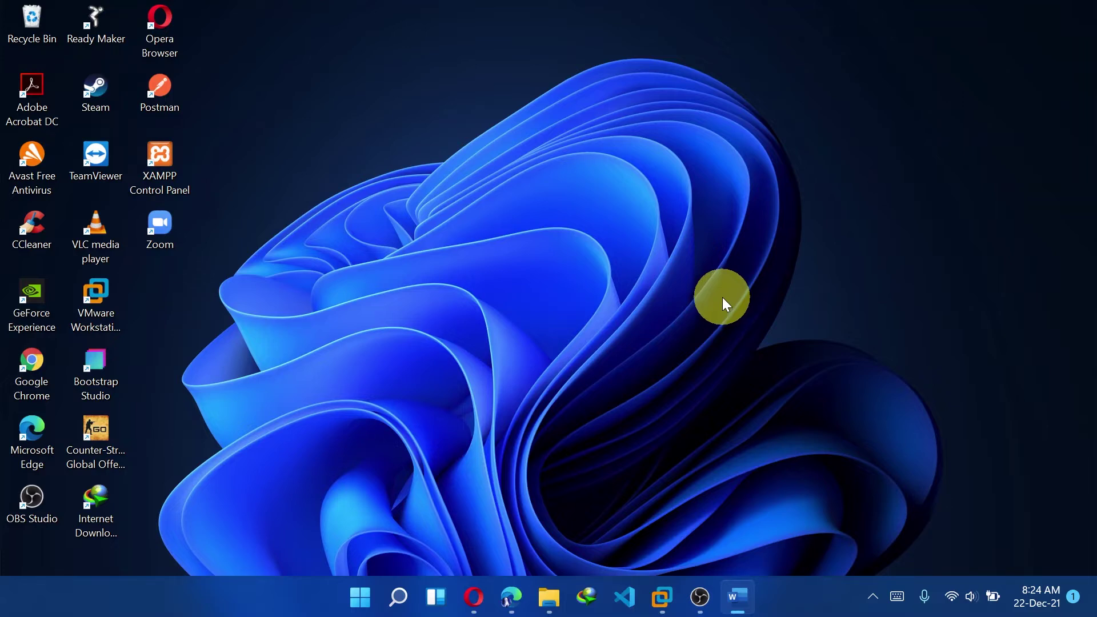
Switch to Microsoft Edge, search the web for "downlaod ubuntu iso file" and open the Download Ubuntu Desktop result.
left_click(516, 591)
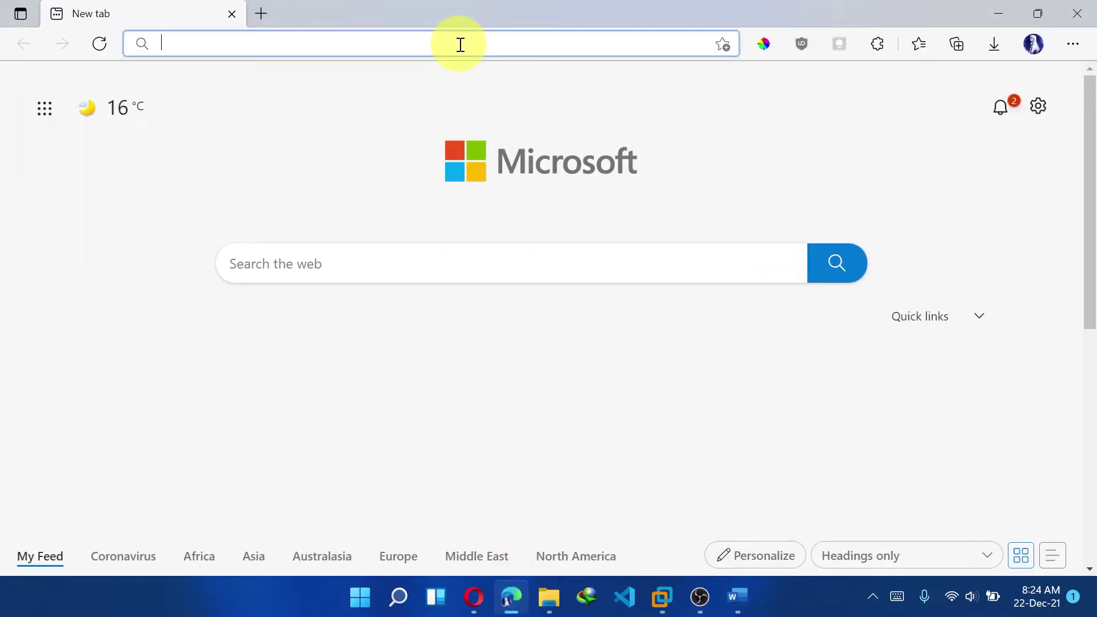
type("downlaod")
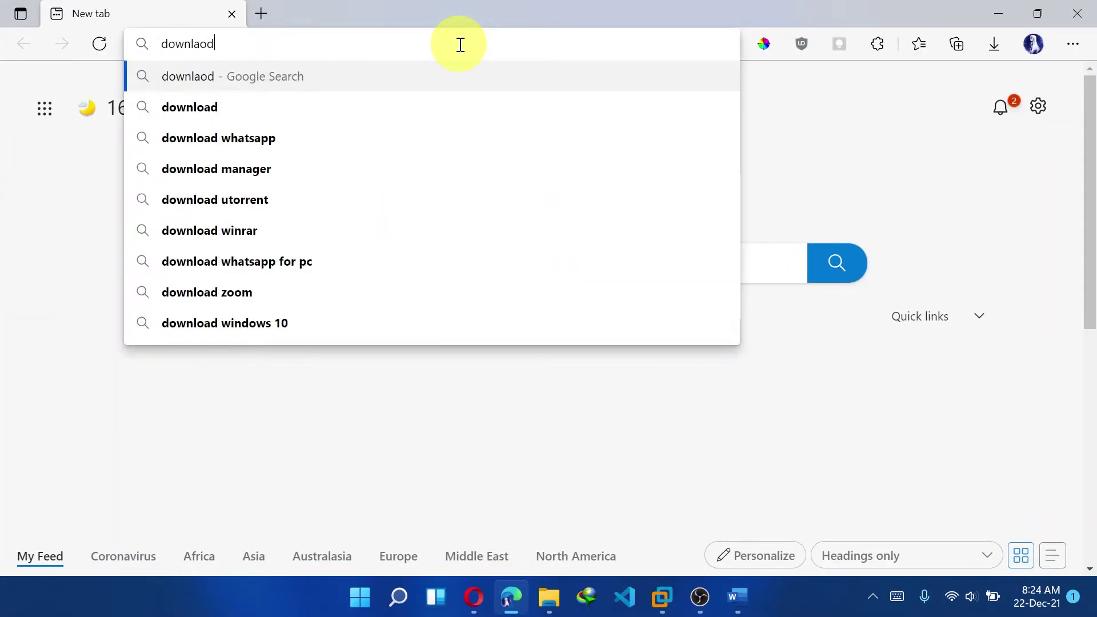
type(" ubuntu ")
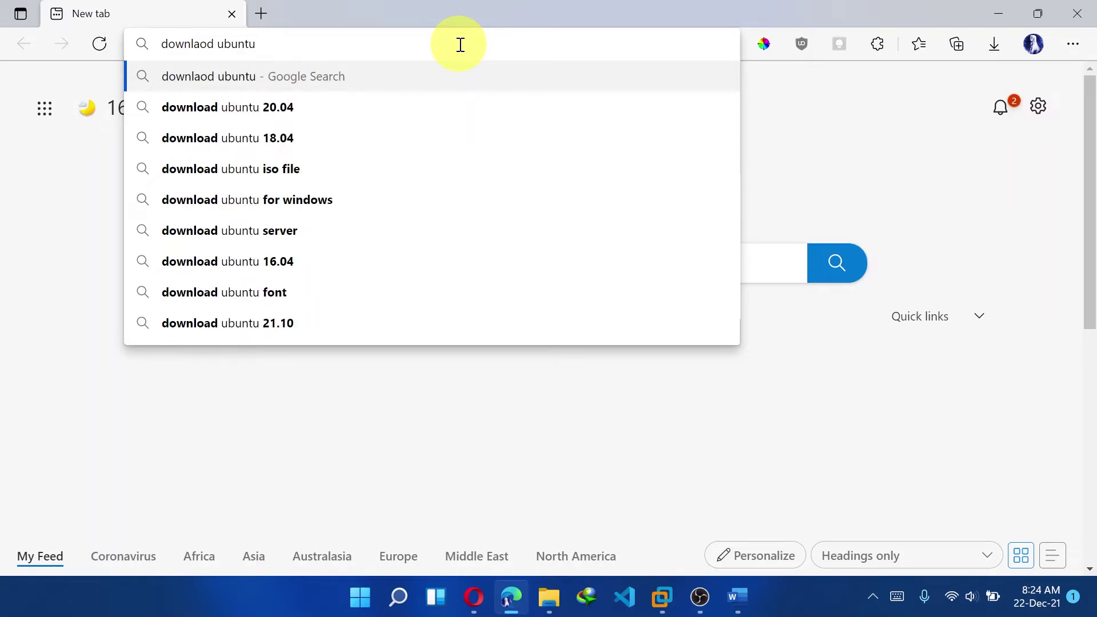
type("iso file")
key("Return")
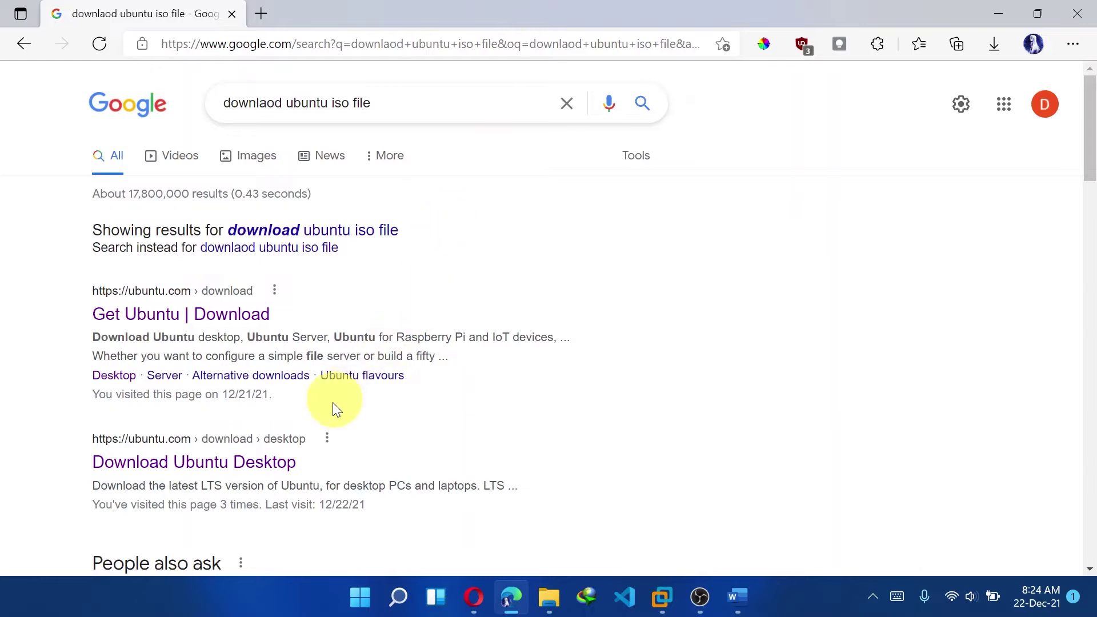
left_click(264, 470)
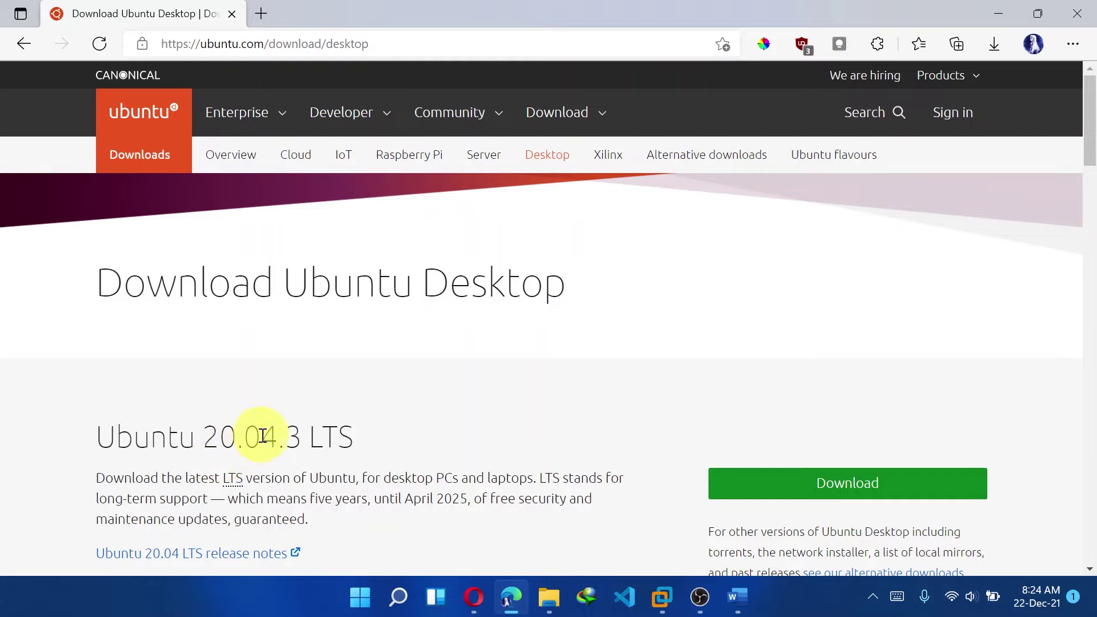
Request the Ubuntu 20.04.3 LTS desktop download and cancel the download manager's file dialog.
scroll(352, 382, "down", 1)
scroll(354, 395, "down", 1)
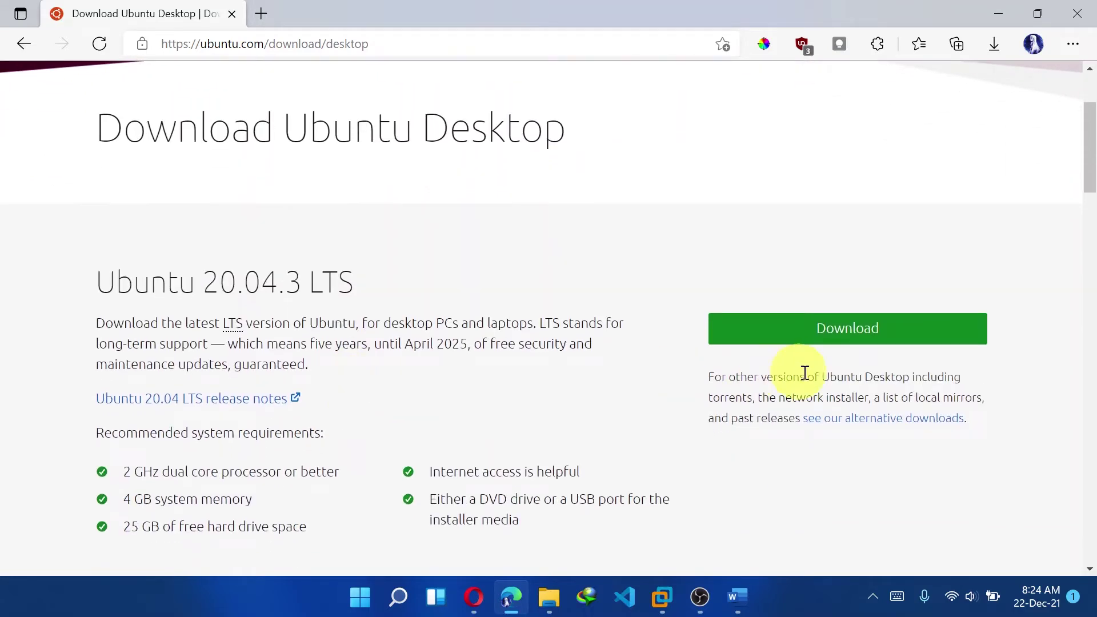
left_click(866, 334)
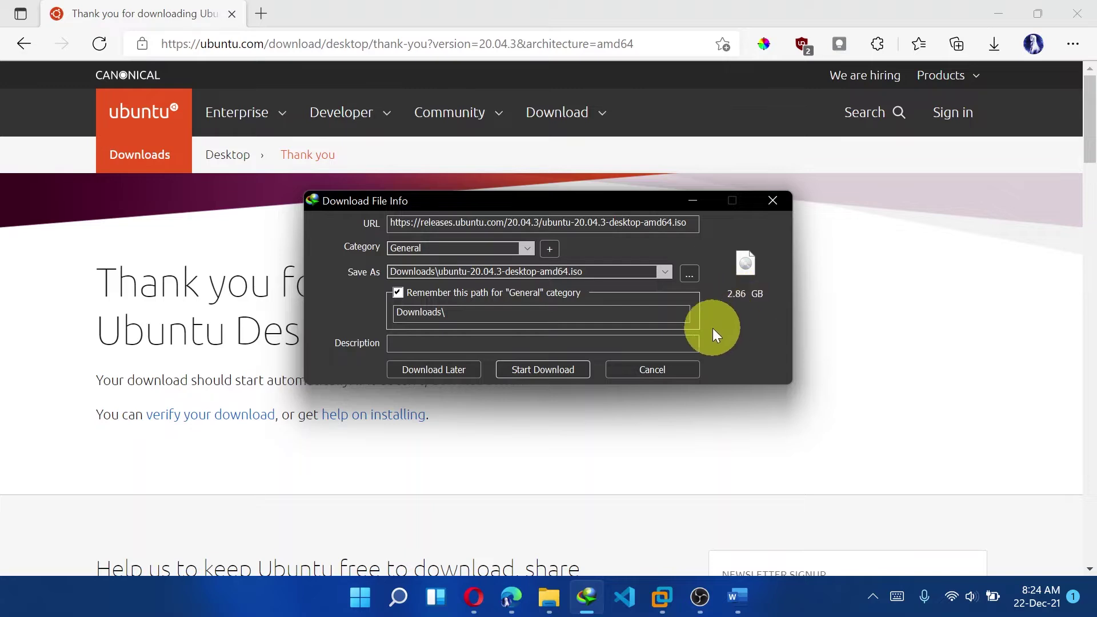
left_click(664, 371)
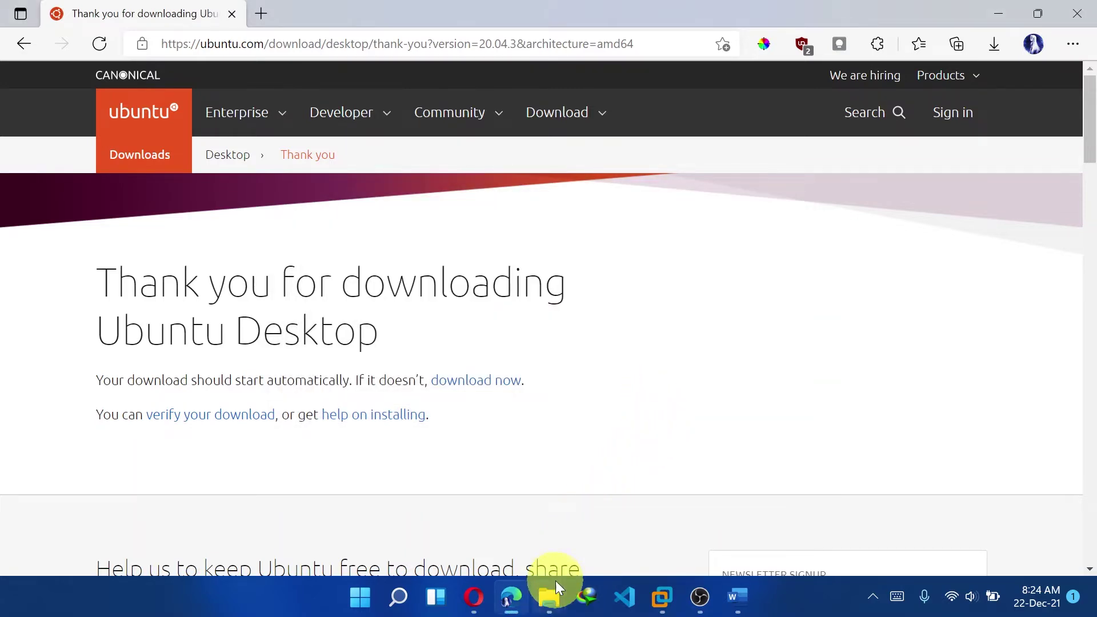
Switch to File Explorer and check the ubuntu-20.04.3-desktop-amd64.iso file in the Ubuntu VM ISO folder.
mouse_move(556, 584)
left_click(539, 516)
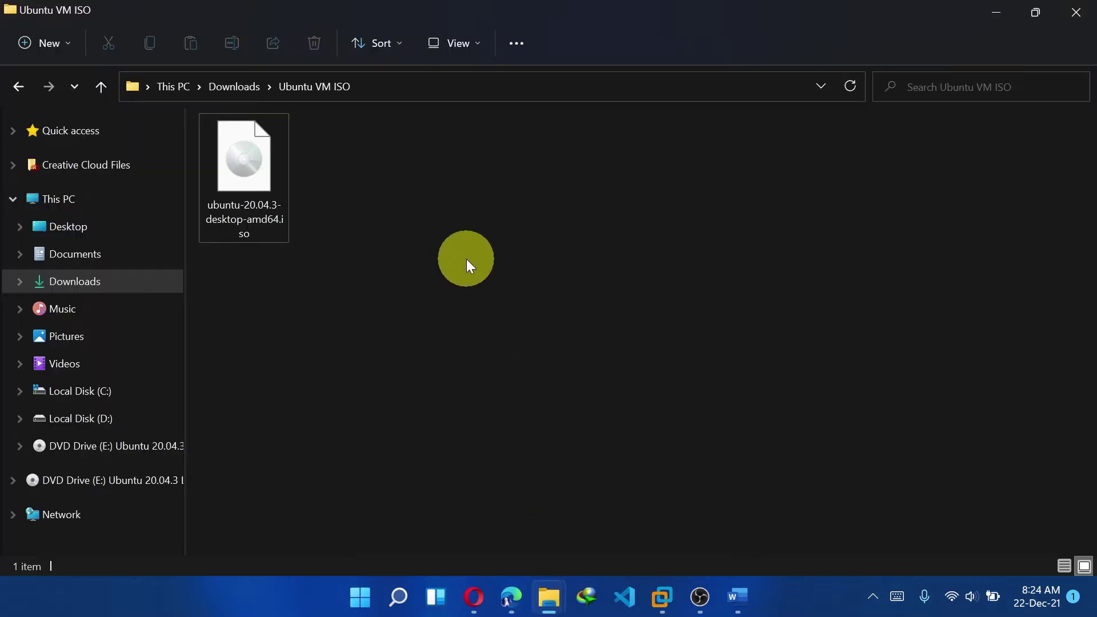
left_click(297, 187)
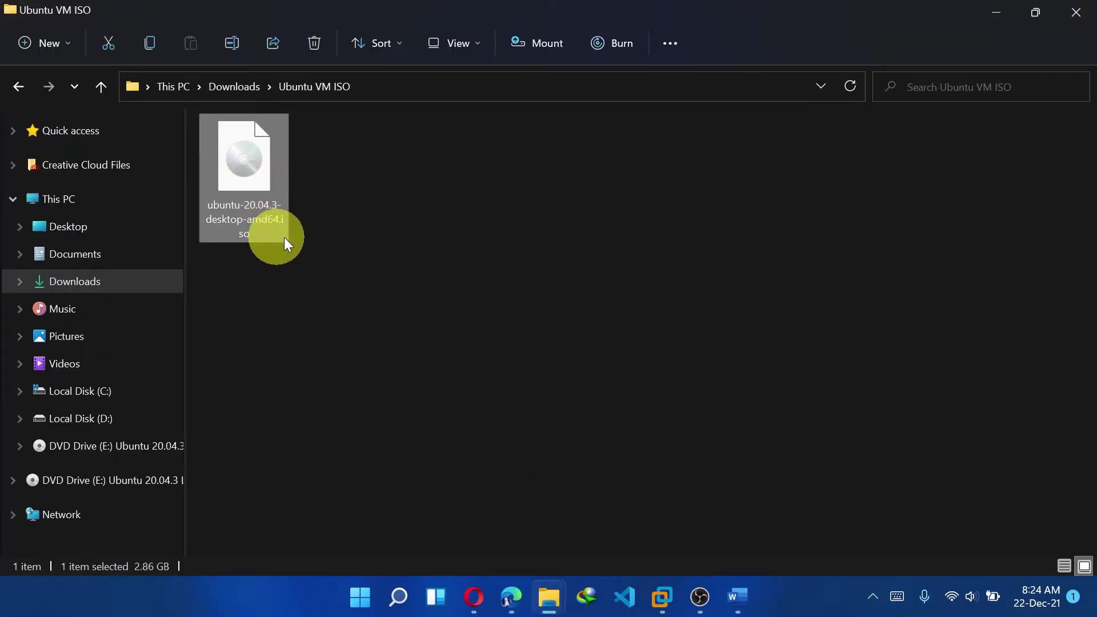
left_click(383, 248)
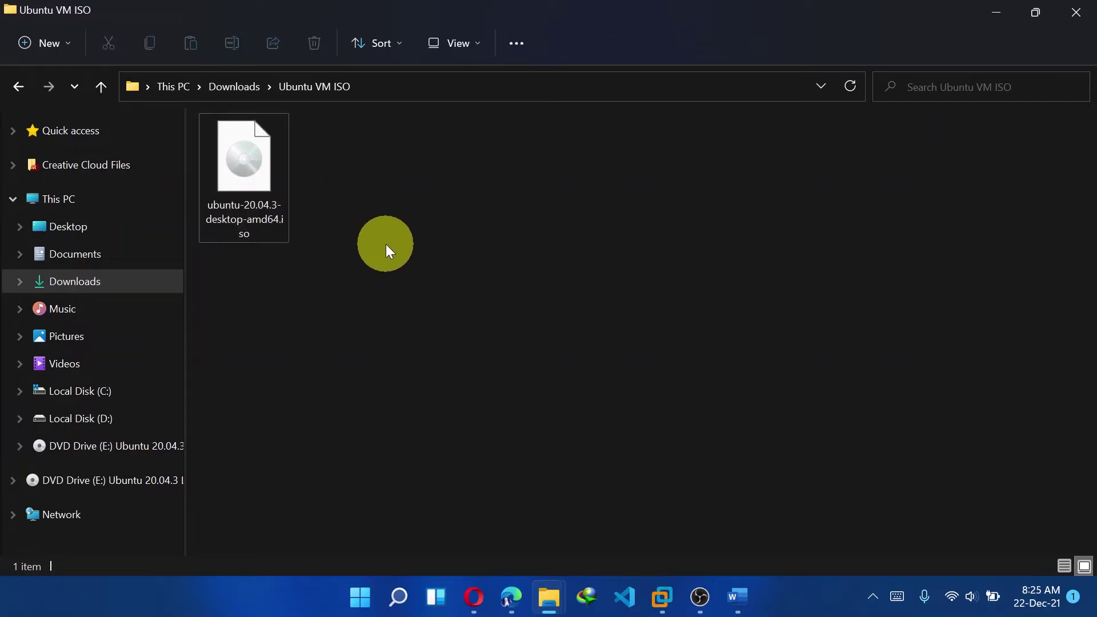
Search the installed apps for "vmwa" and switch to the VMware Workstation window.
key("super")
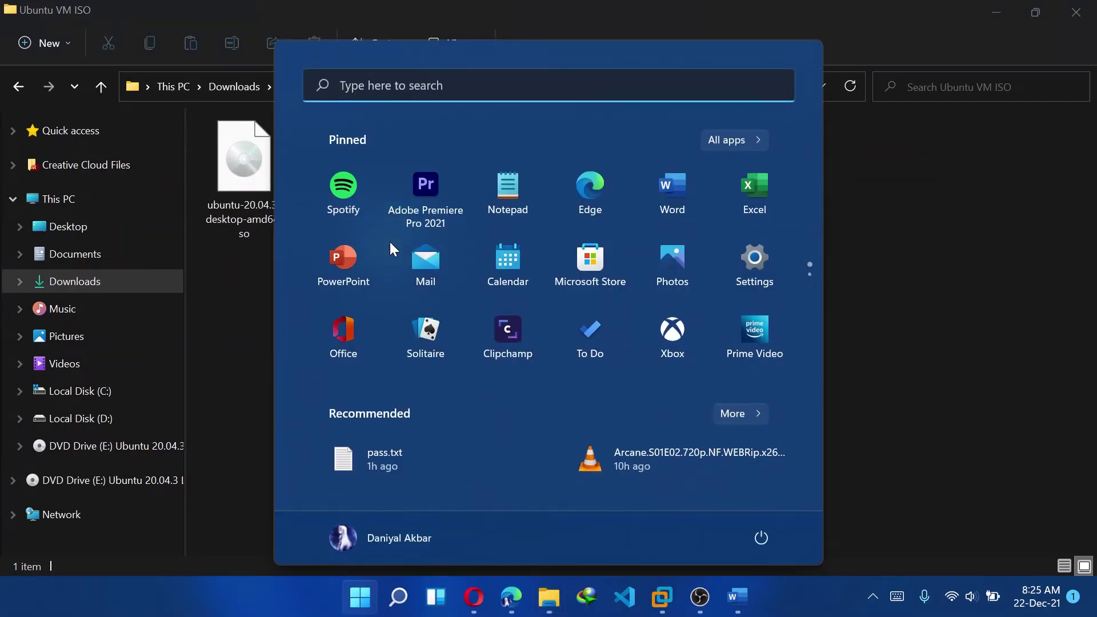
type("vmwa")
key("Return")
left_click(667, 520)
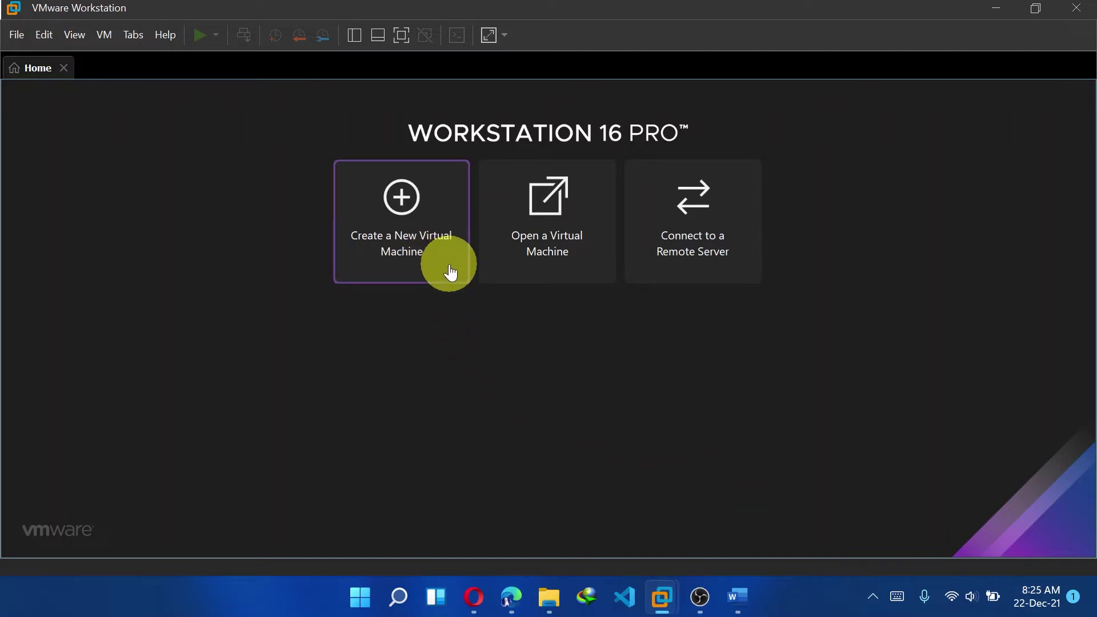
Start creating a new virtual machine with the Custom (advanced) configuration and Workstation 16.x hardware compatibility.
left_click(435, 195)
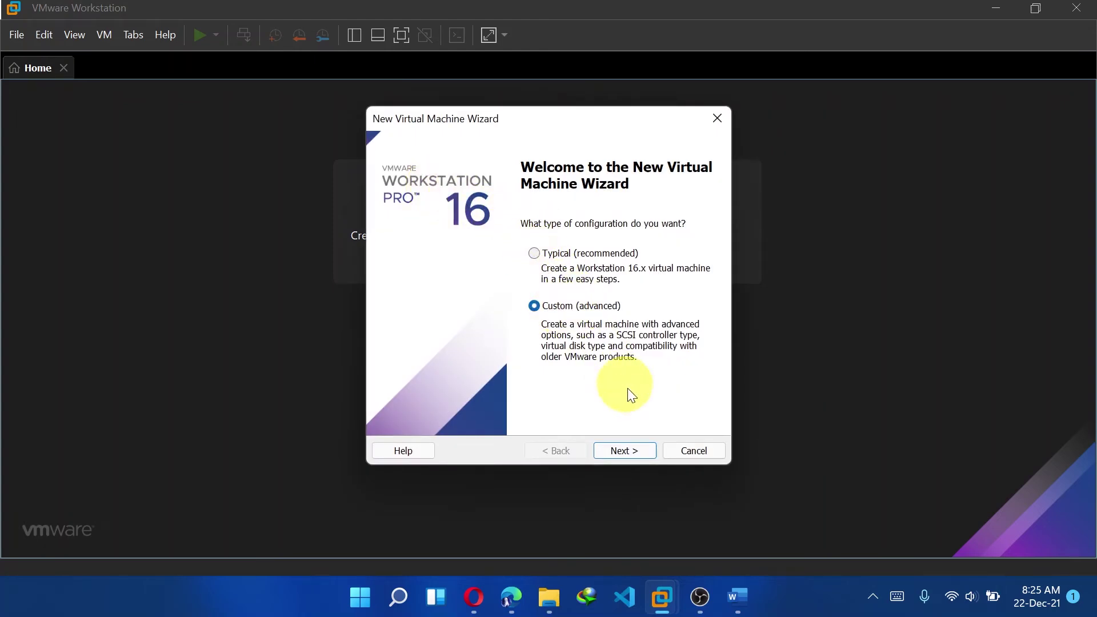
left_click(643, 451)
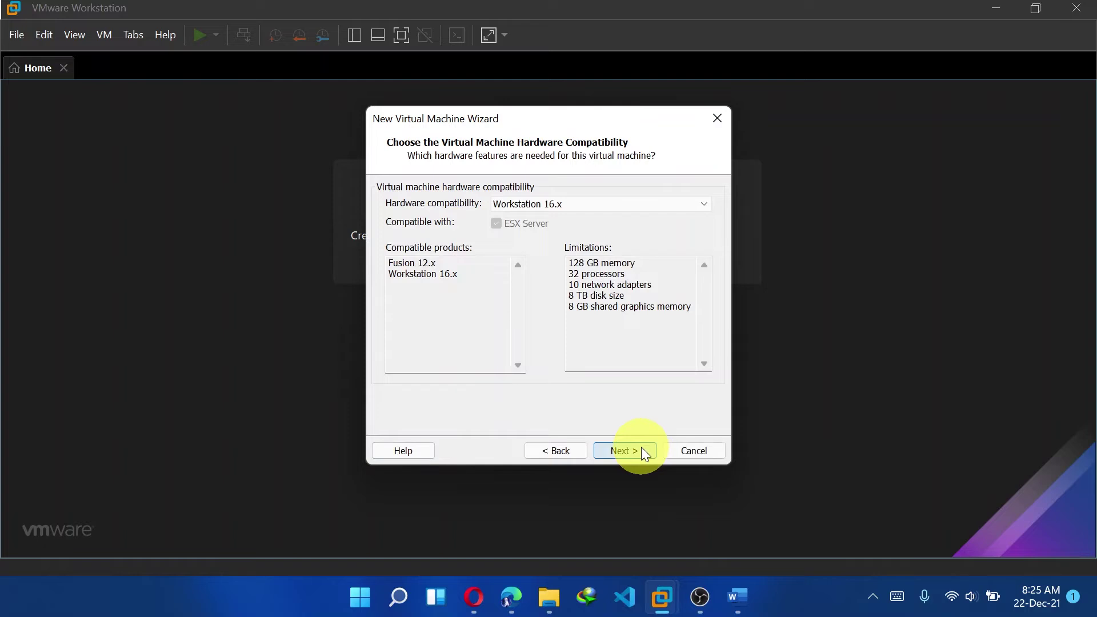
left_click(643, 451)
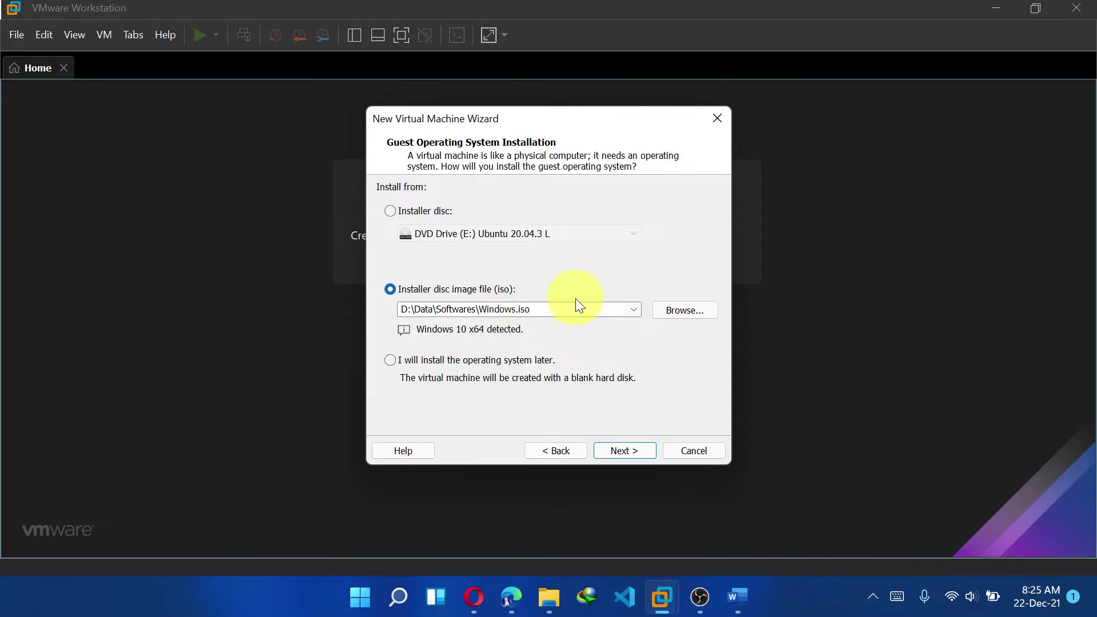
Use ubuntu-20.04.3-desktop-amd64.iso from the Ubuntu VM ISO folder as the installer disc image and continue to the Easy Install information.
left_click(679, 305)
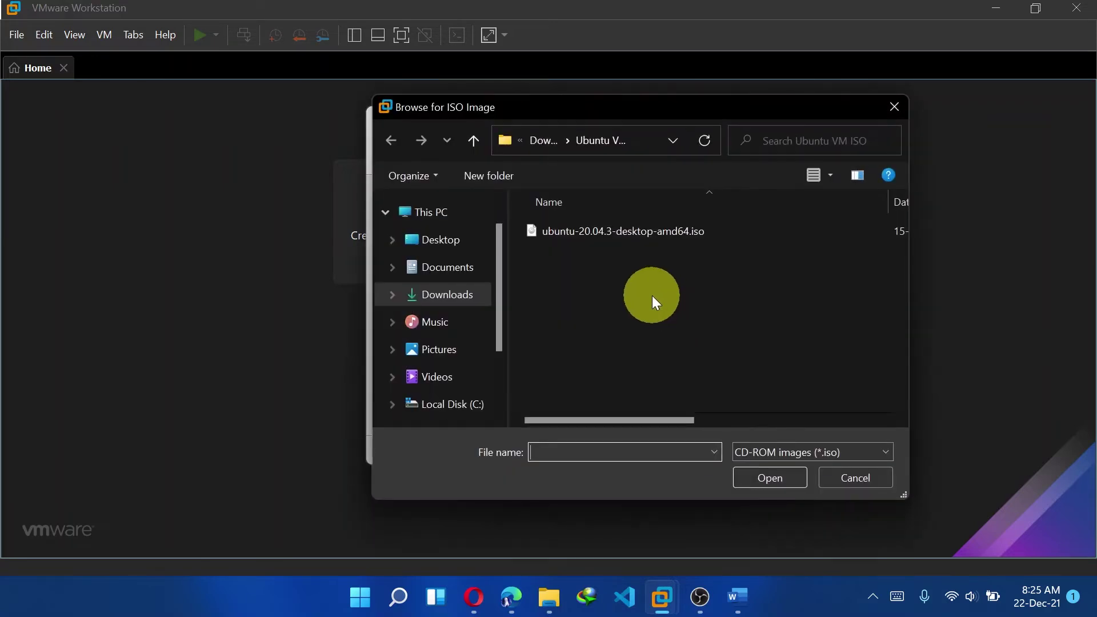
left_click(608, 232)
left_click(777, 468)
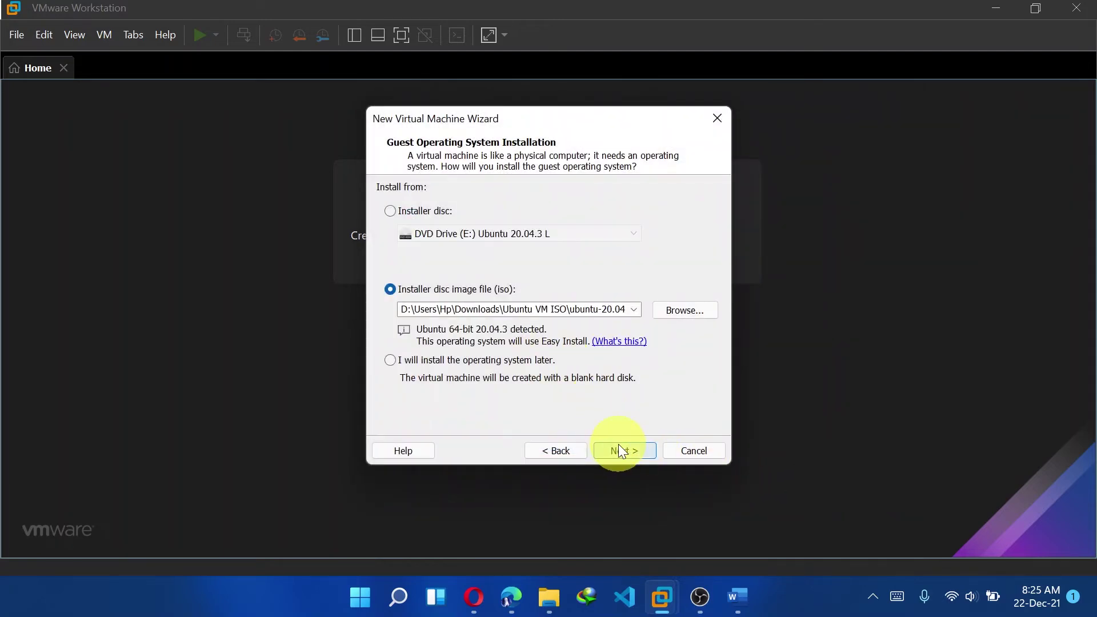
left_click(618, 444)
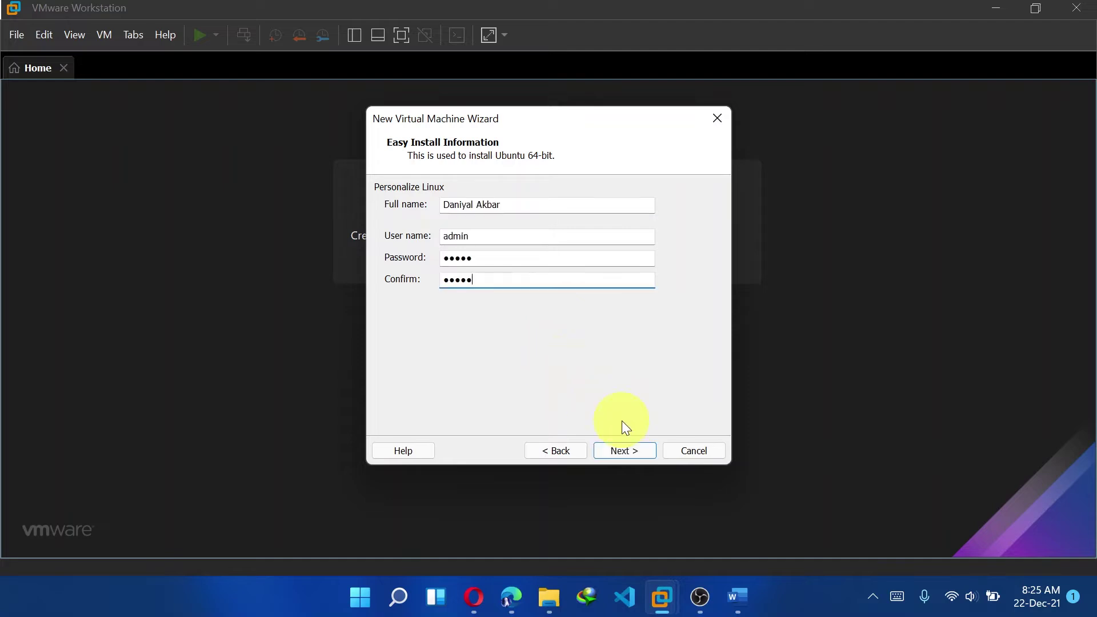
Accept the Easy Install account details and name the virtual machine "Ubuntu VM - Programatically".
left_click(626, 450)
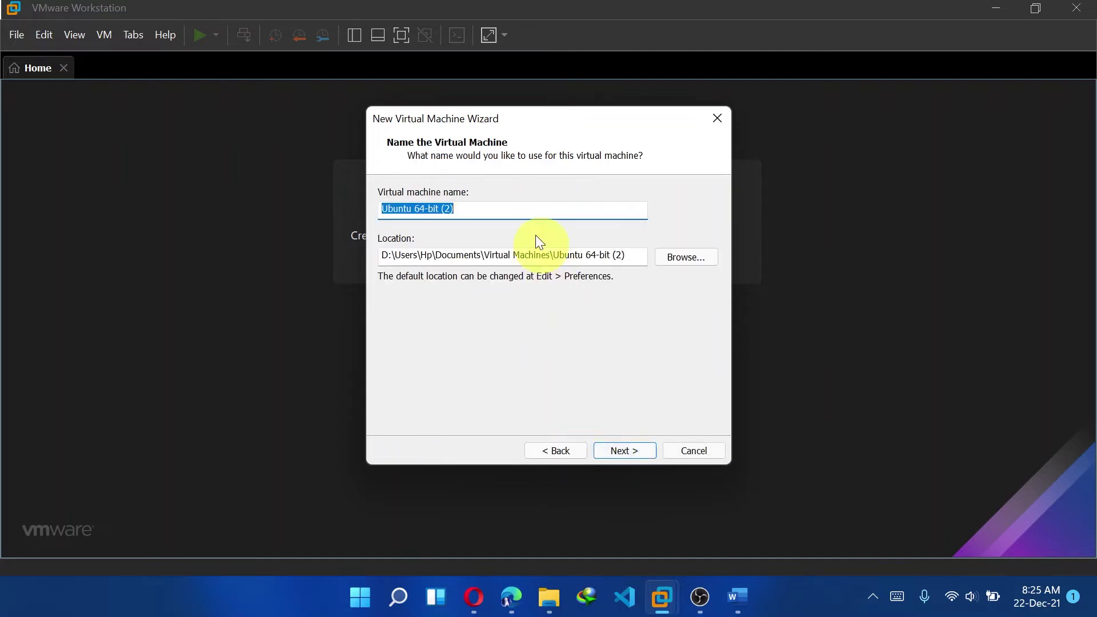
left_click(515, 209)
key("ctrl+shift+Left")
key("ctrl+shift+Left")
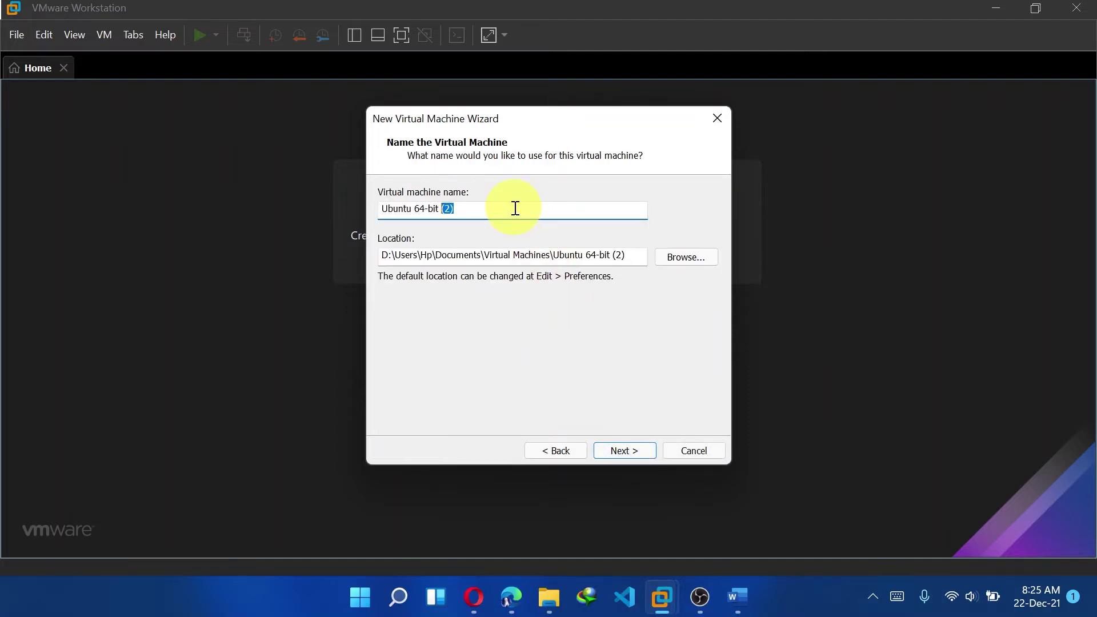
key("BackSpace")
key("BackSpace")
key("BackSpace")
key("BackSpace")
type("VM - Programatically")
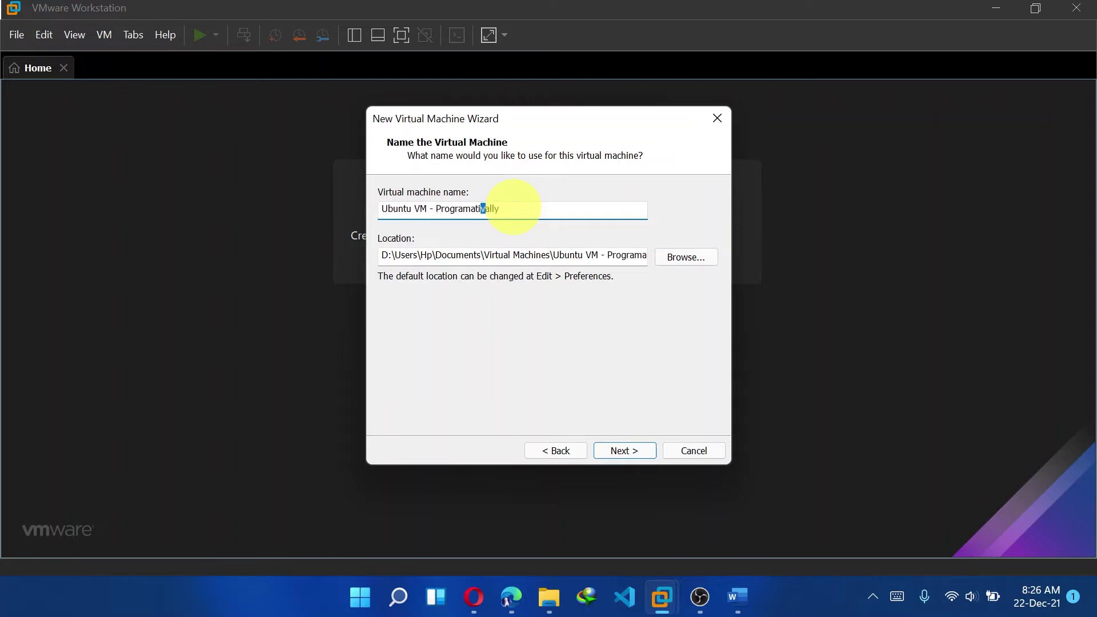
left_click(629, 452)
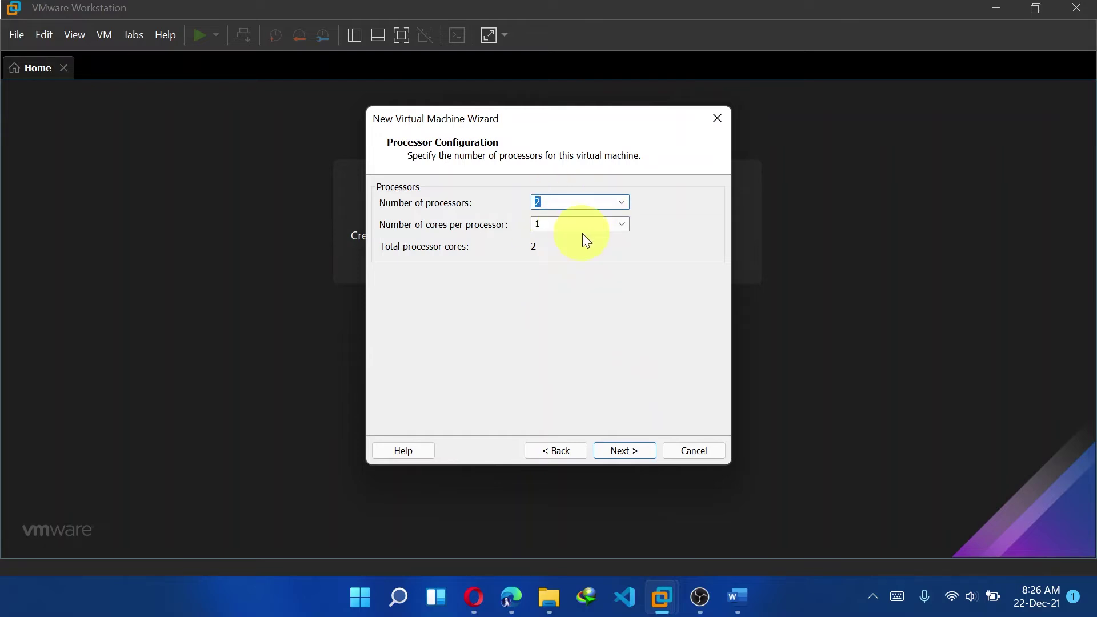
Set the virtual machine to 2 cores per processor and allocate about 8776 MB of memory.
left_click(623, 221)
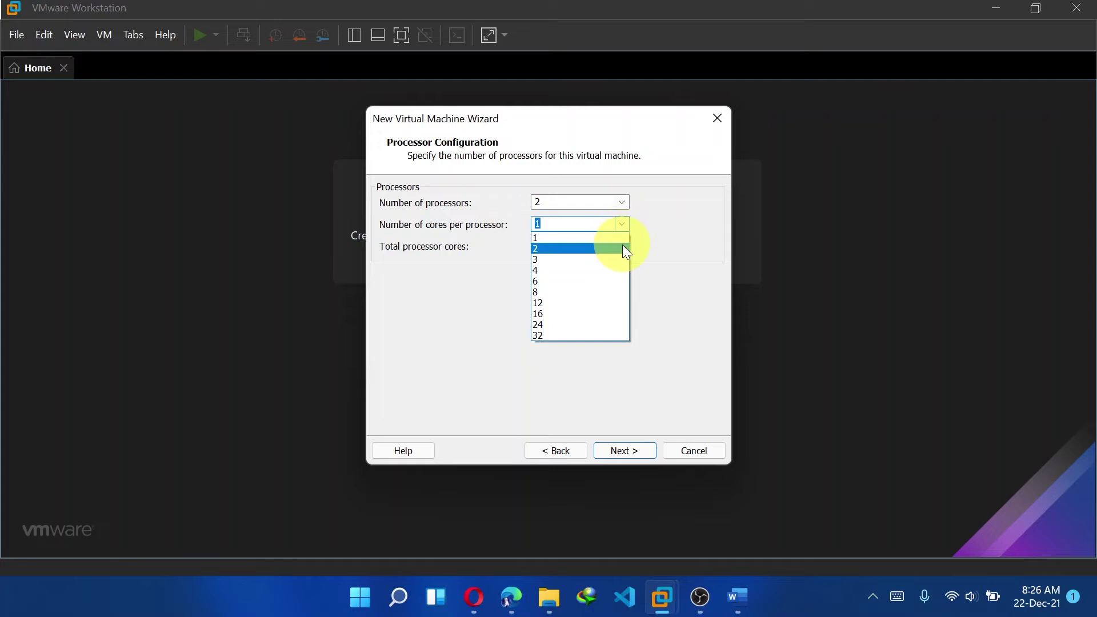
left_click(622, 246)
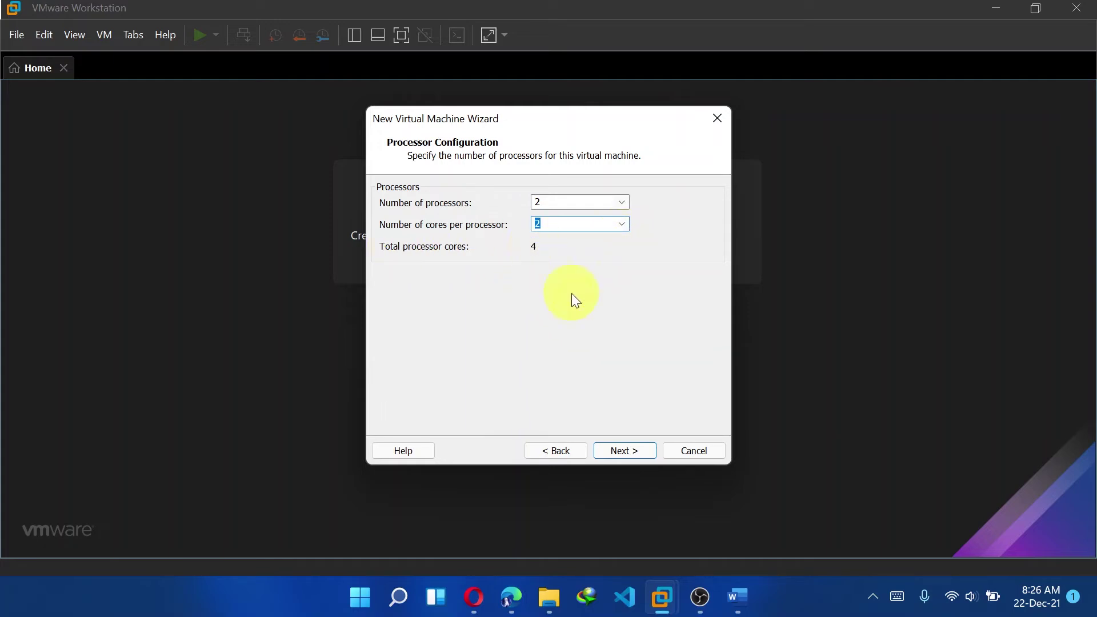
left_click(625, 451)
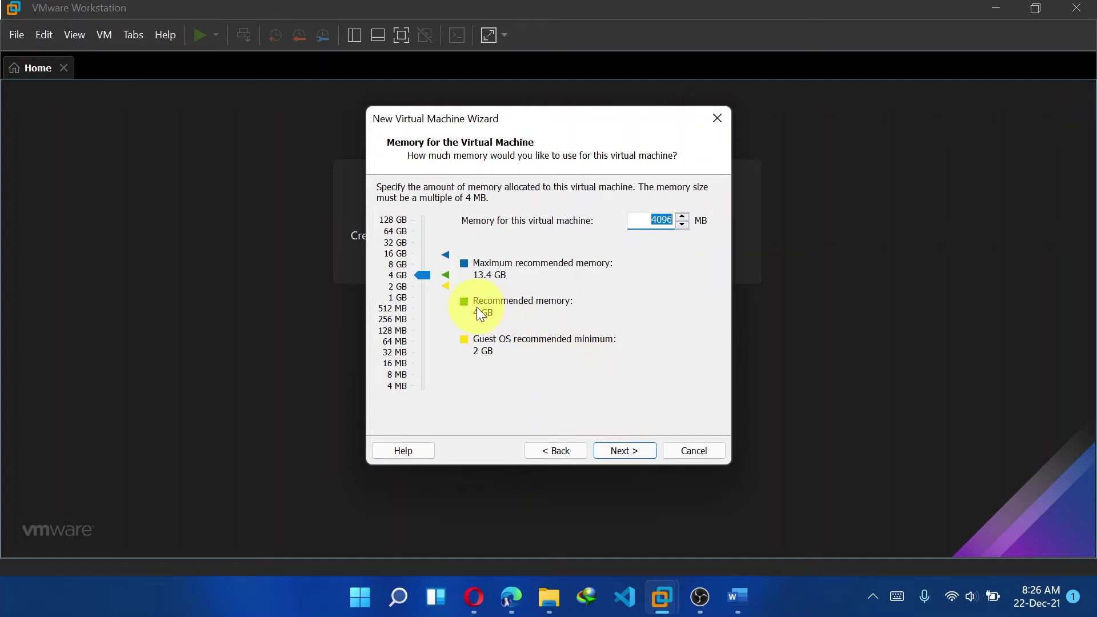
left_click_drag(424, 276, 423, 265)
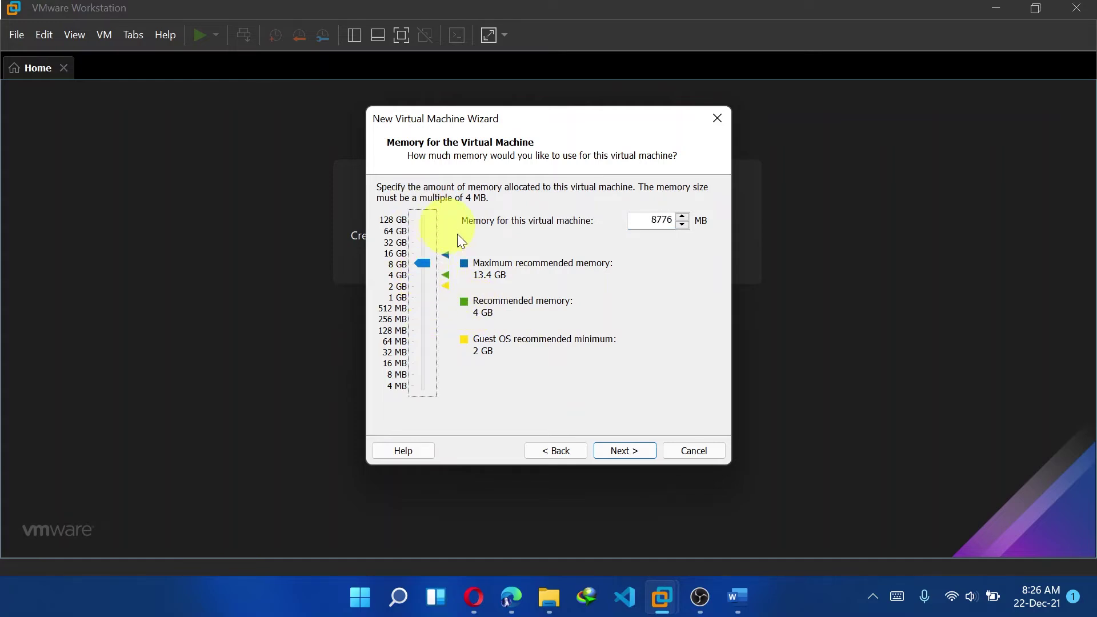
left_click(634, 449)
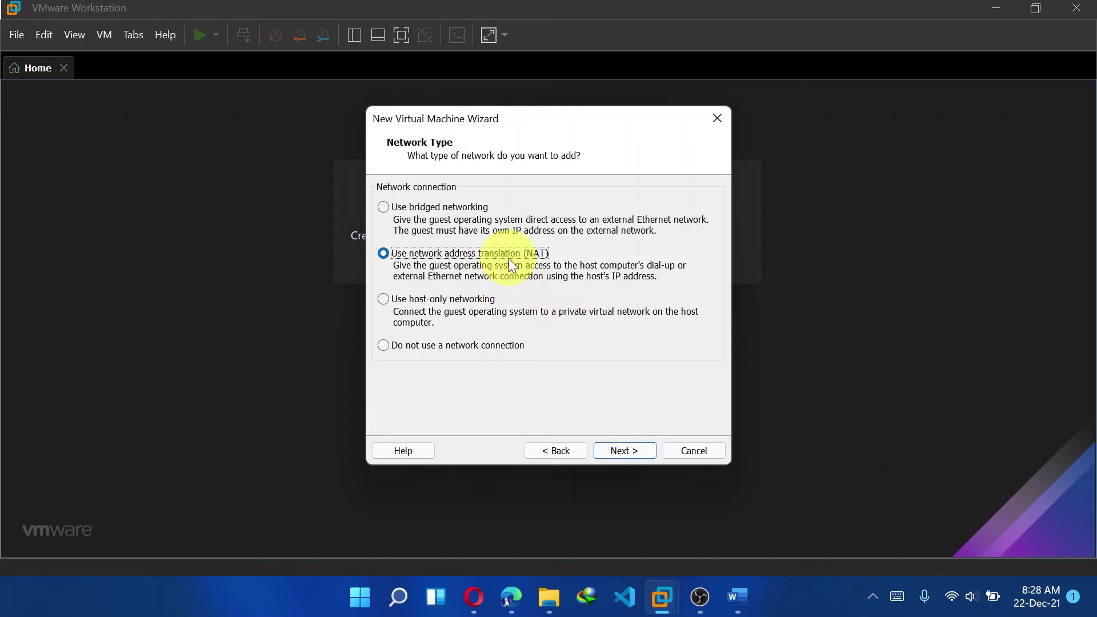
Accept NAT networking, the LSI Logic controller and the SCSI disk type, and choose to create a new virtual disk.
left_click(635, 451)
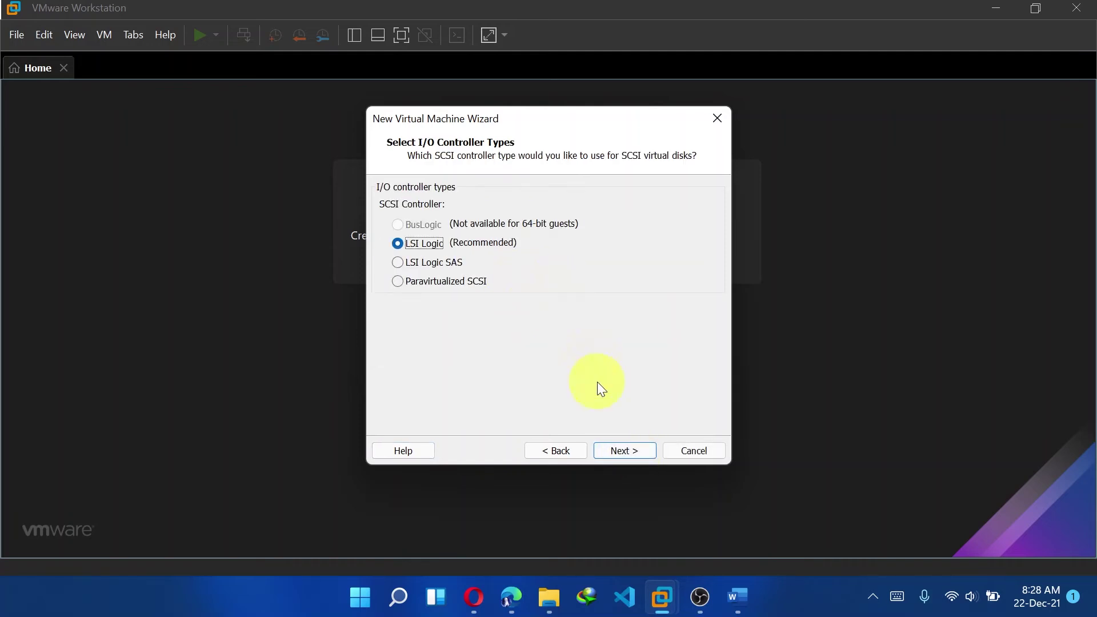
left_click(633, 451)
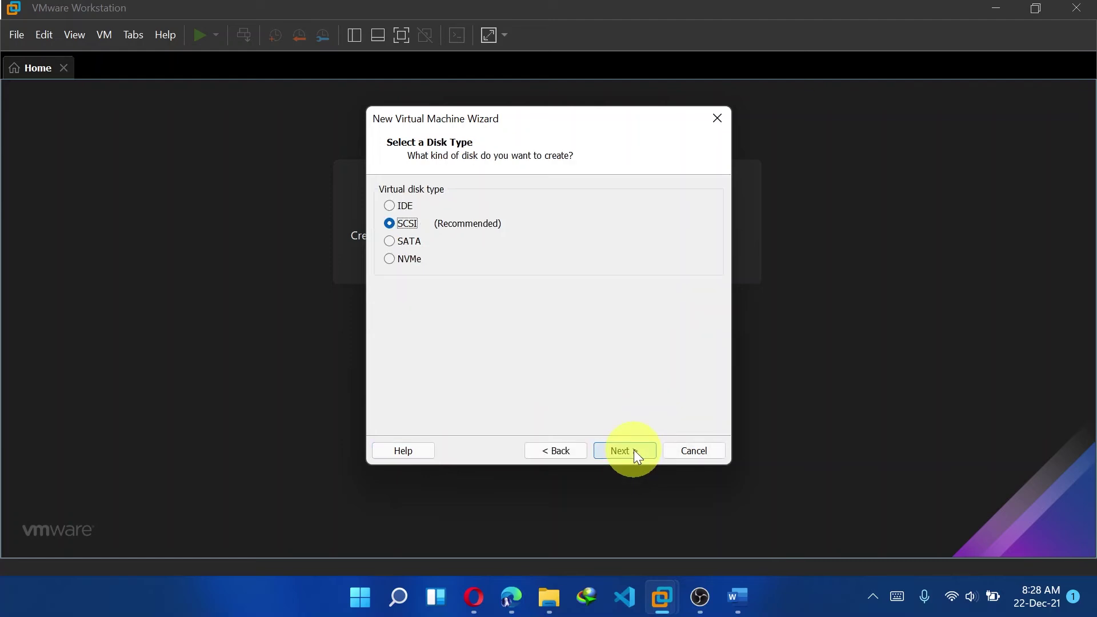
left_click(634, 450)
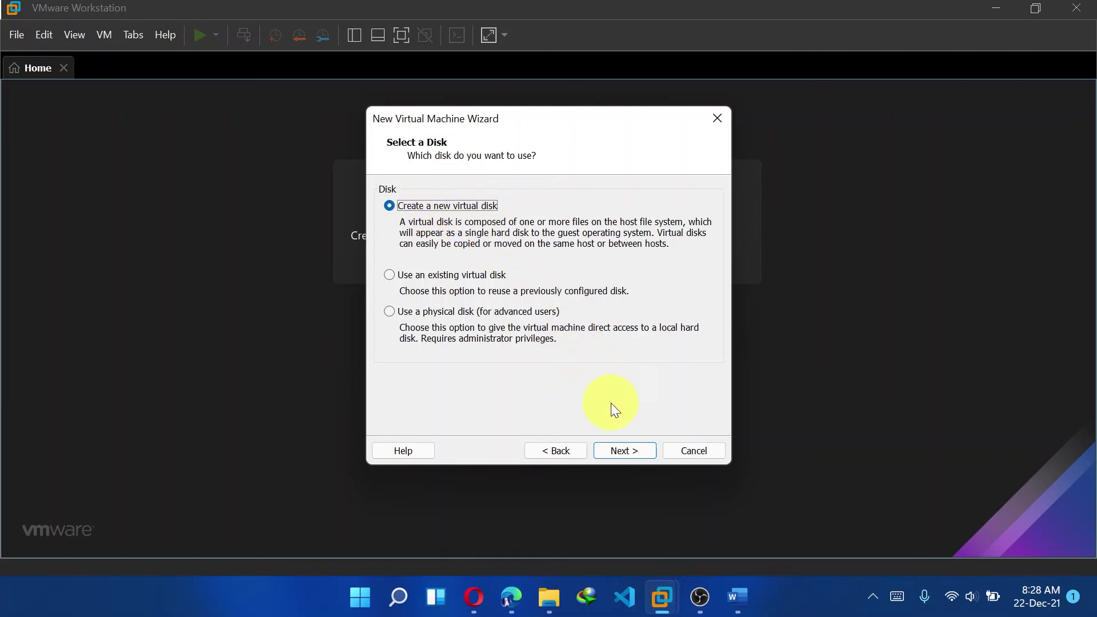
left_click(634, 453)
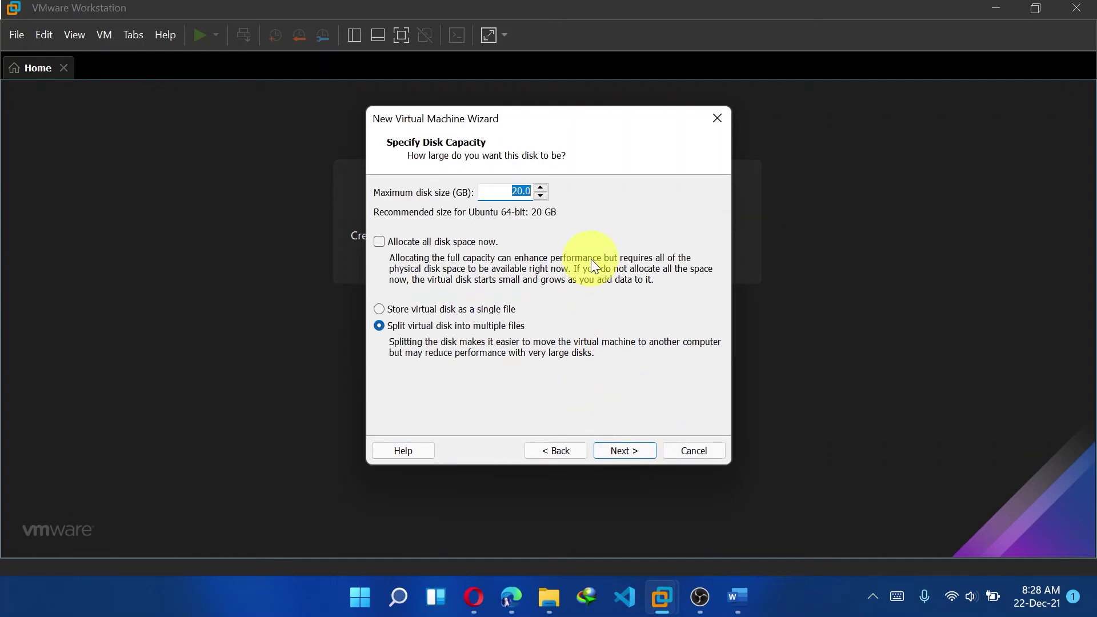
Set the maximum disk size to 30 GB and store the virtual disk as a single file.
left_click(514, 192)
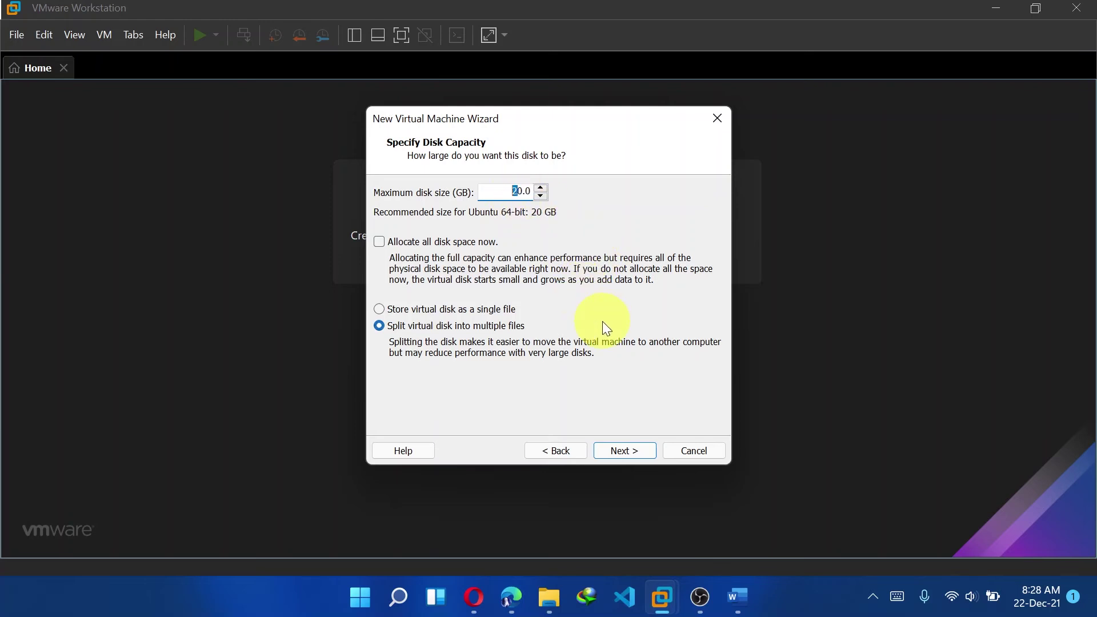
key("BackSpace")
type("3")
left_click(489, 309)
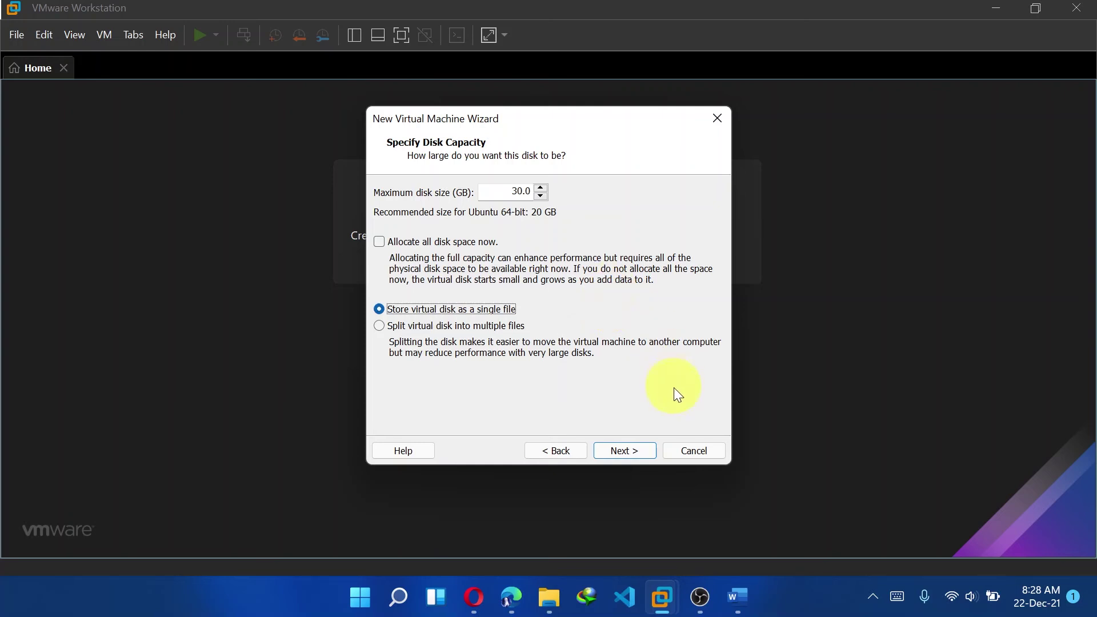
left_click(624, 449)
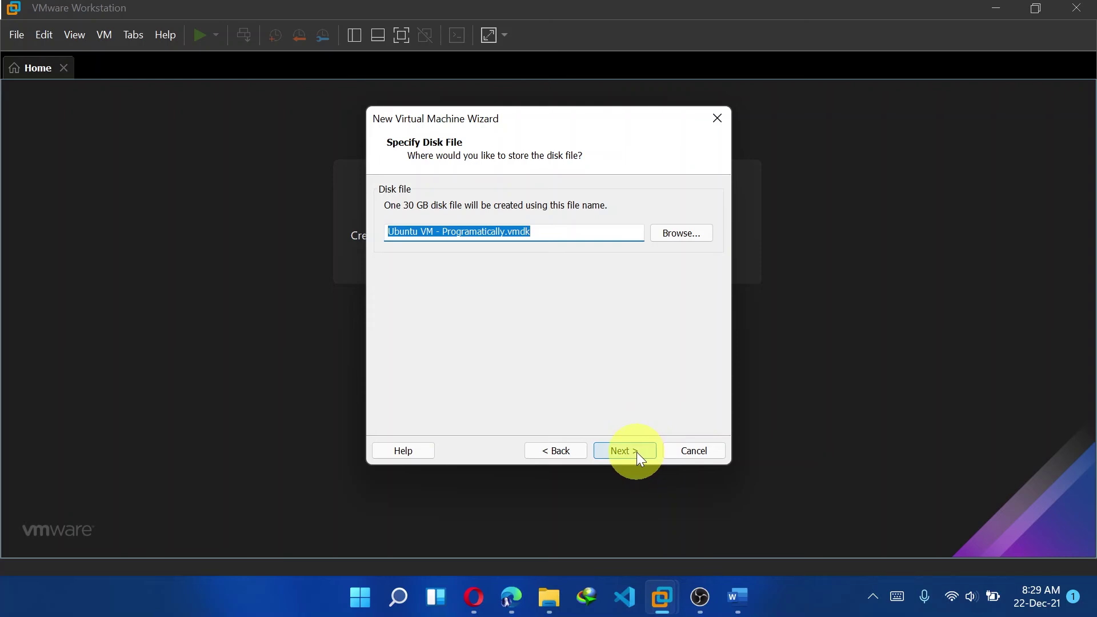
Keep the disk file name "Ubuntu VM - Programatically.vmdk" and create the virtual machine, powering it on after creation.
left_click(637, 452)
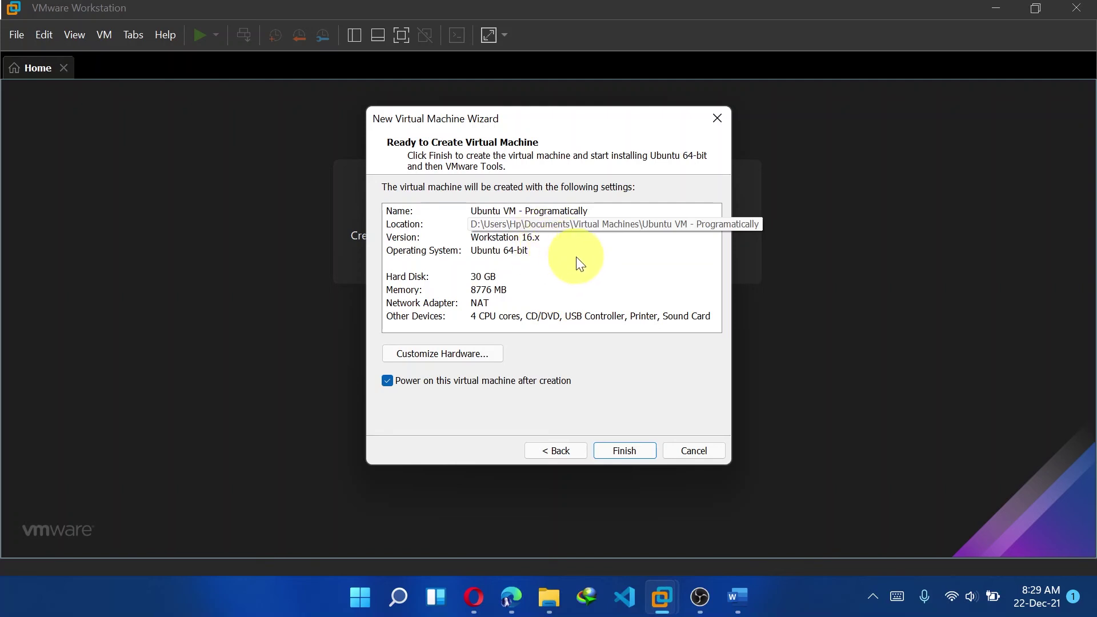
left_click(639, 446)
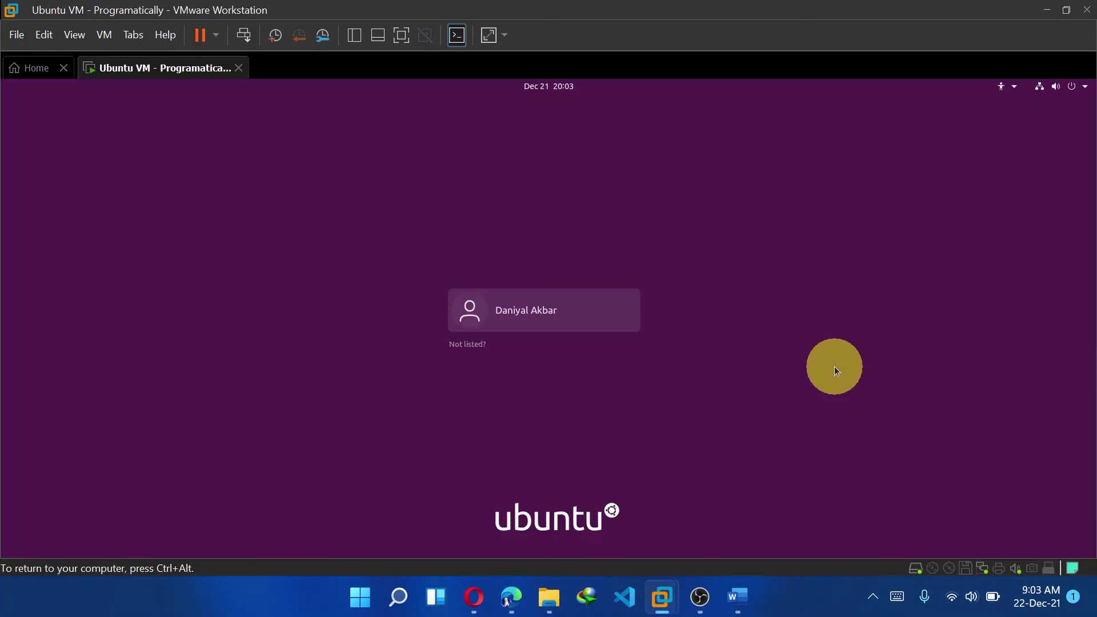
Log in to the installed Ubuntu system by choosing the listed user and entering the account password.
left_click(554, 314)
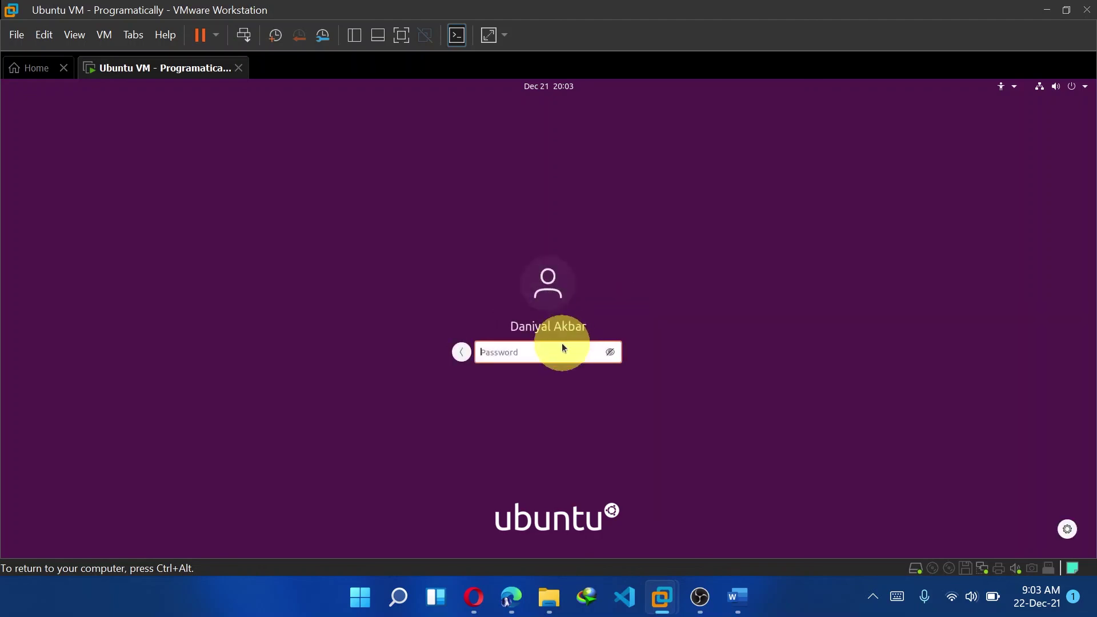
type("******")
key("Return")
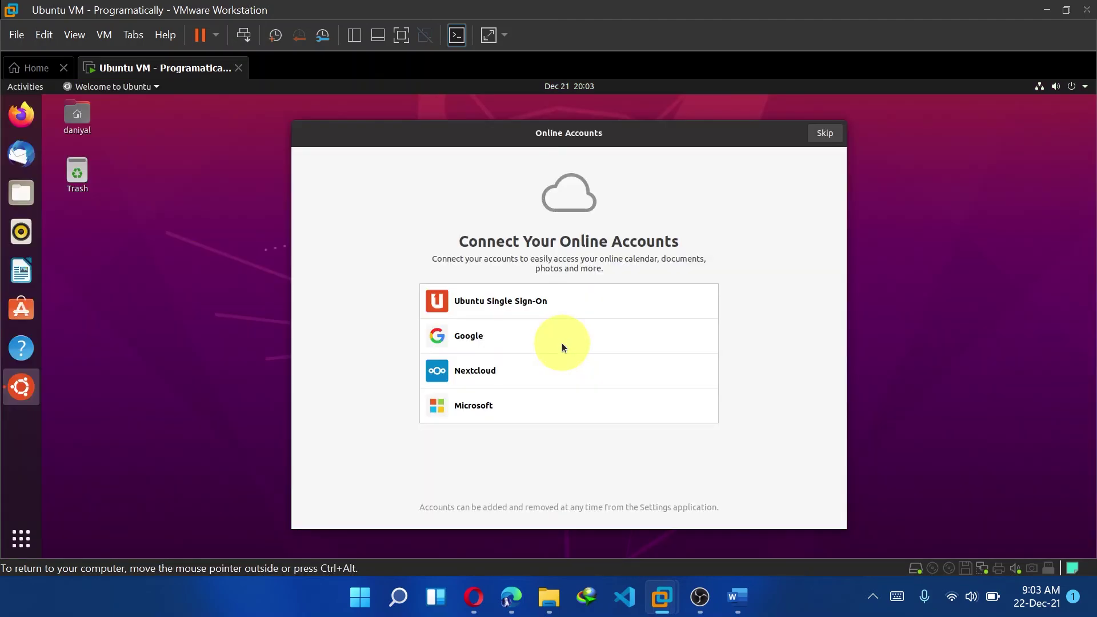
Skip connecting online accounts and close the Ubuntu welcome setup without setting up Livepatch.
left_click(827, 135)
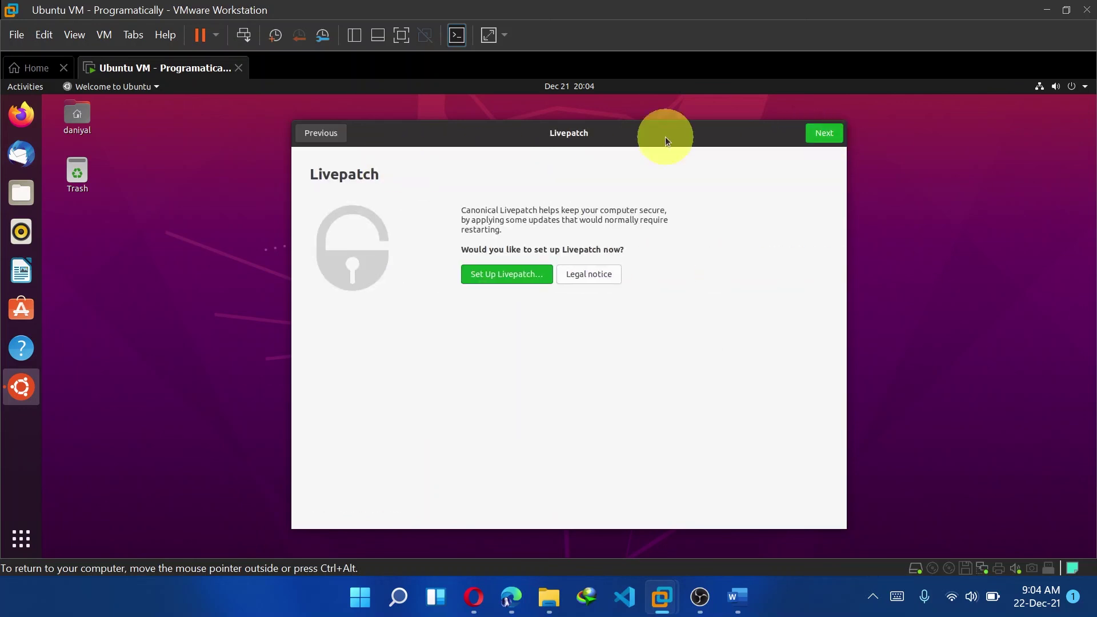
key("alt+F4")
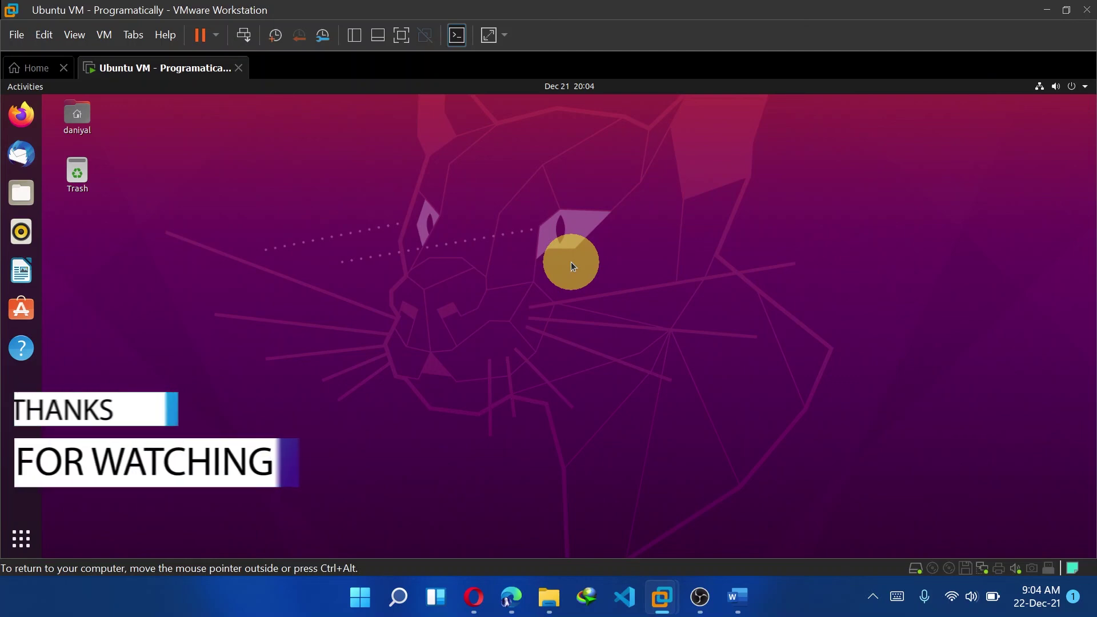